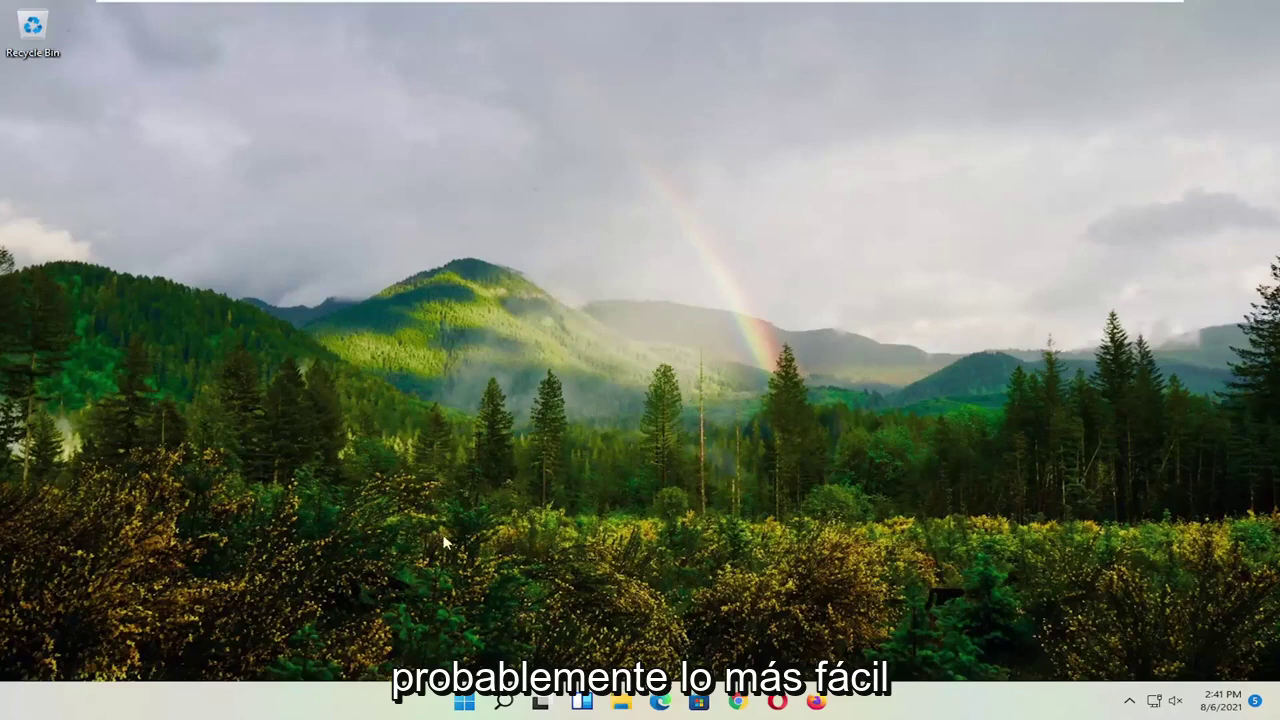
{"action": "right_click", "coordinate": [465, 703]}
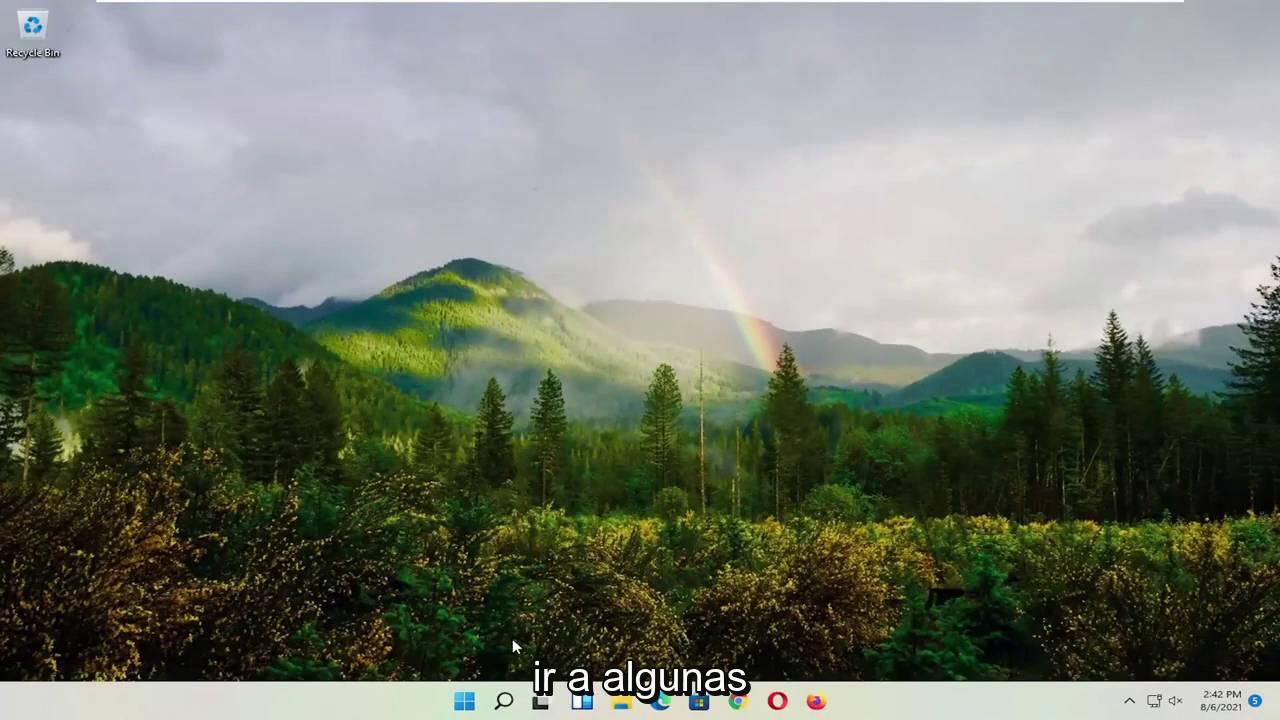
Search for cmd, run Command Prompt as administrator with the elevation approved, and move its window toward the middle of the desktop.
{"action": "left_click", "coordinate": [504, 700]}
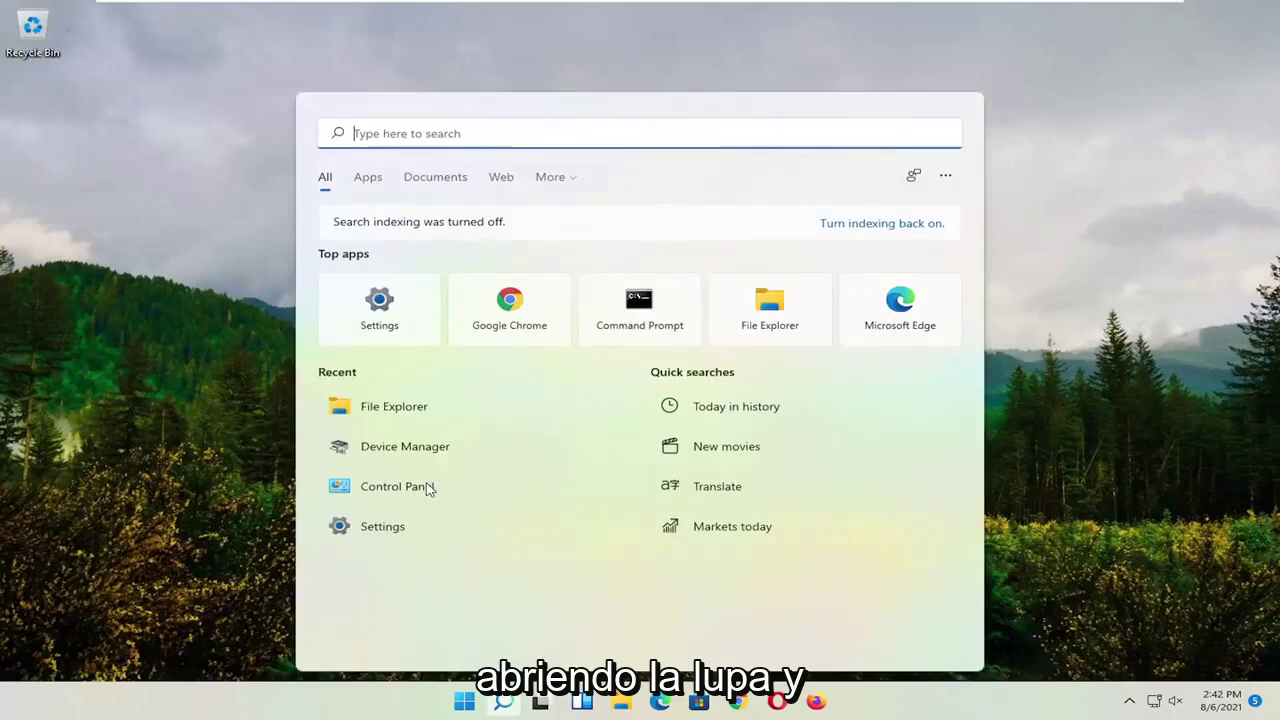
{"action": "type", "text": "cmd"}
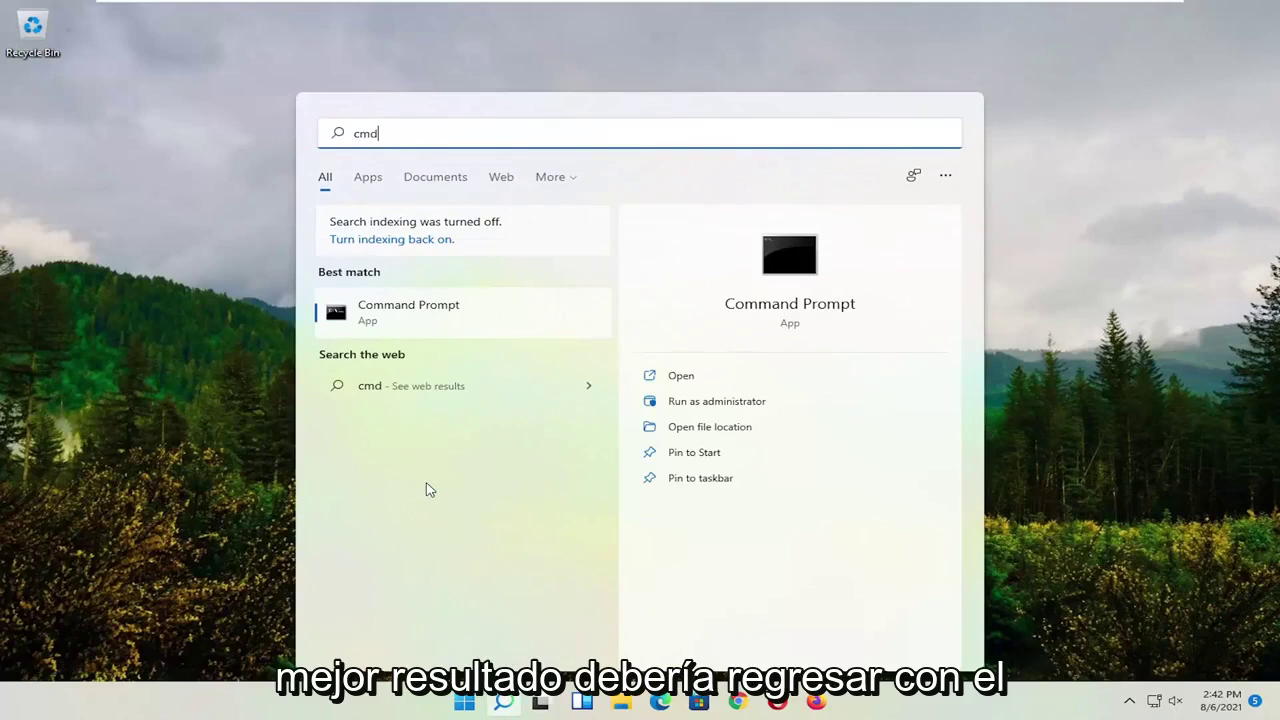
{"action": "right_click", "coordinate": [391, 318]}
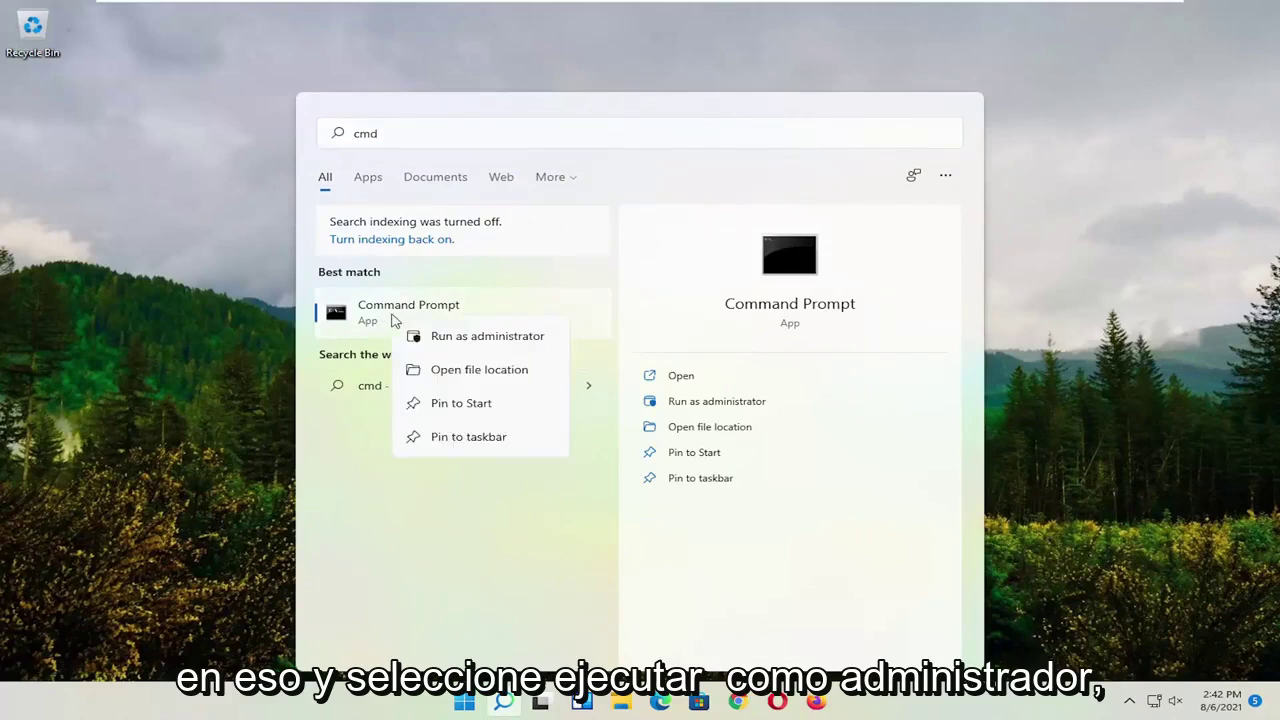
{"action": "left_click", "coordinate": [464, 340]}
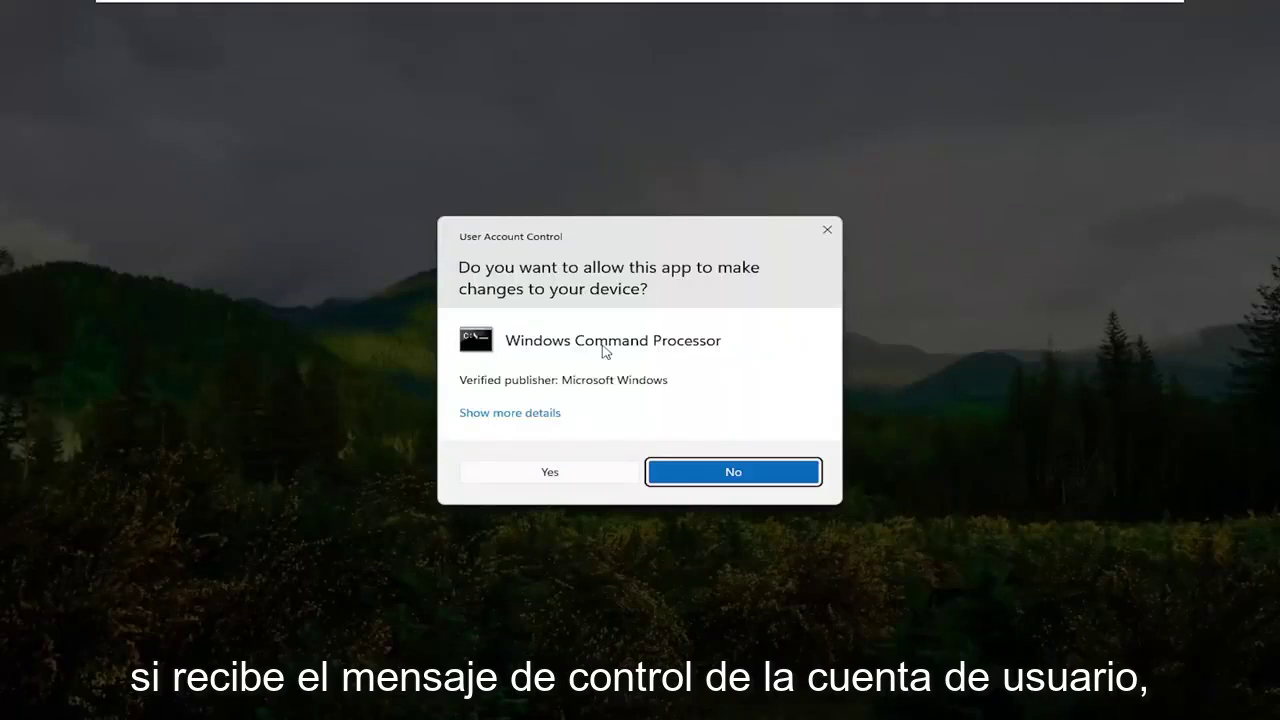
{"action": "left_click", "coordinate": [556, 474]}
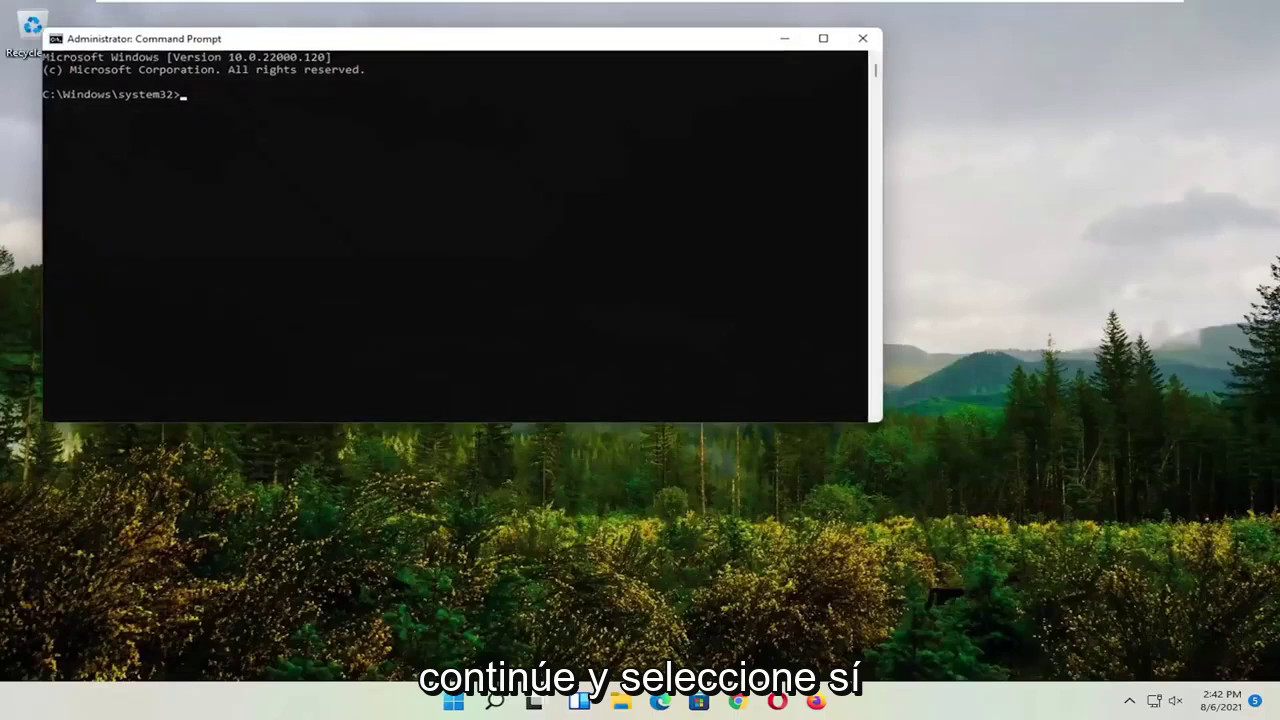
{"action": "left_click_drag", "start_coordinate": [546, 57], "coordinate": [666, 80]}
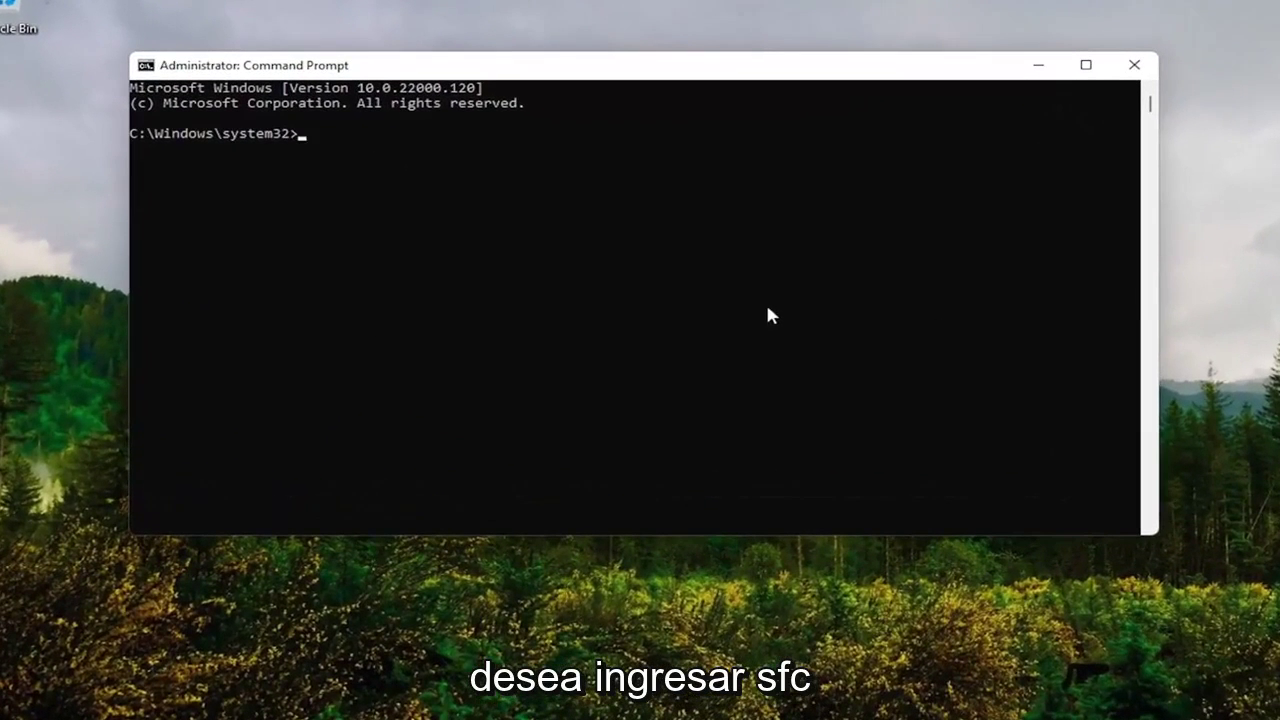
Run the system file check with sfc /scannow and close Command Prompt once the scan is complete.
{"action": "type", "text": "sfc"}
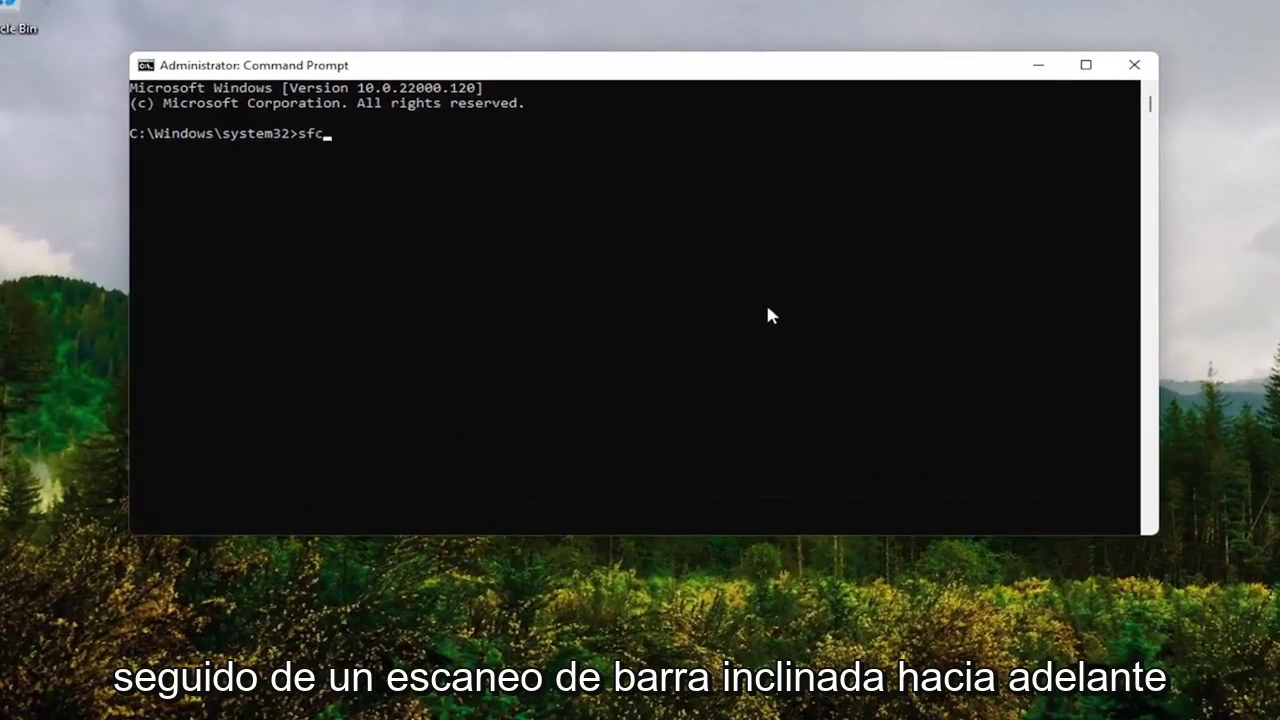
{"action": "type", "text": " /sca"}
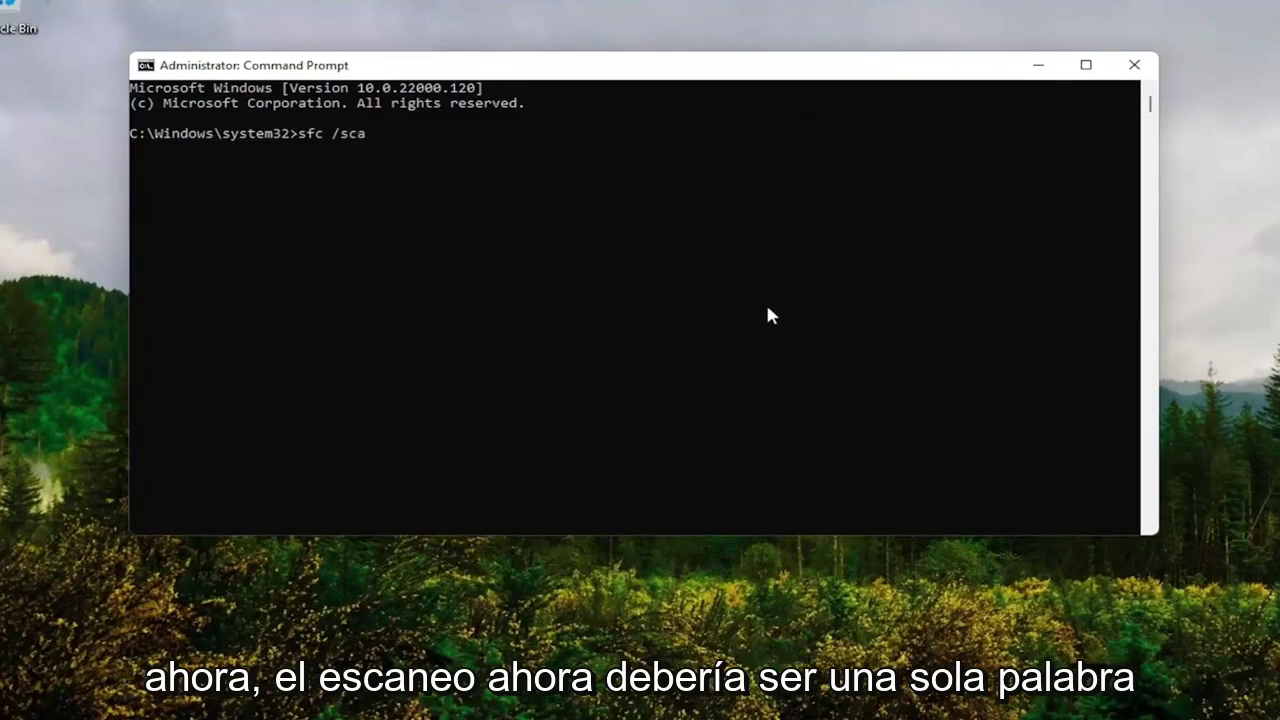
{"action": "type", "text": "nnow"}
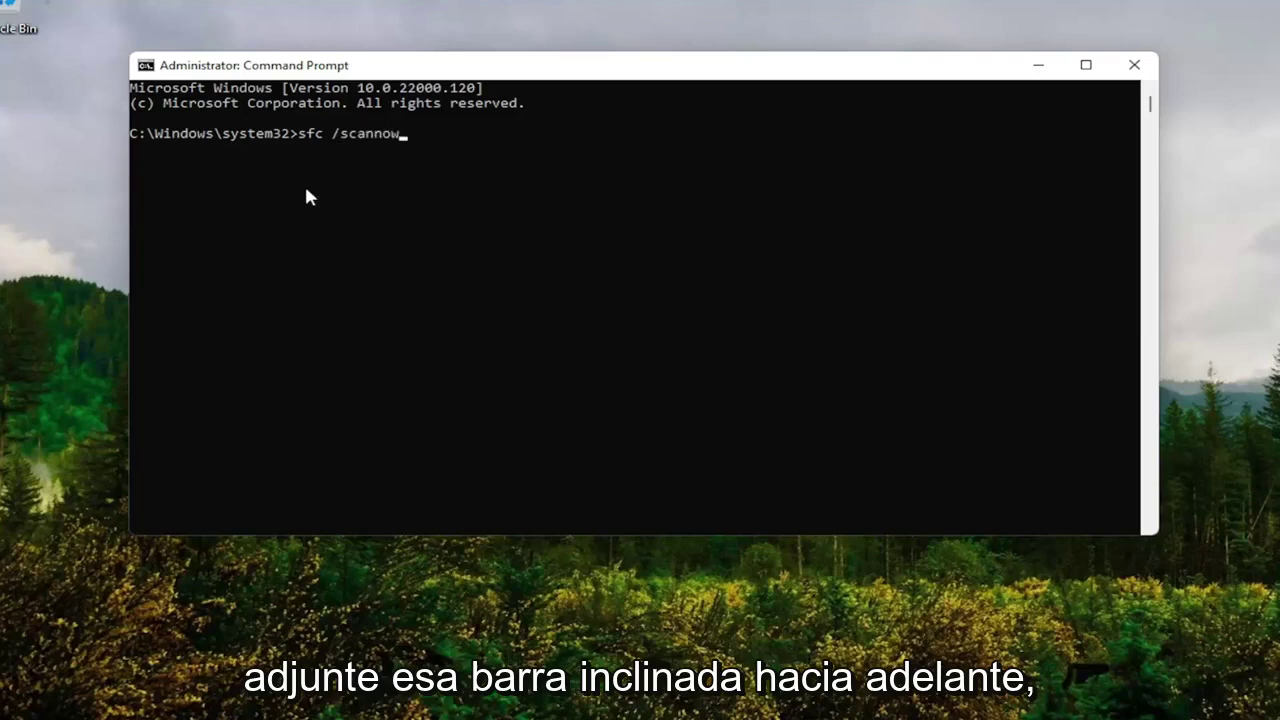
{"action": "key", "text": "Return"}
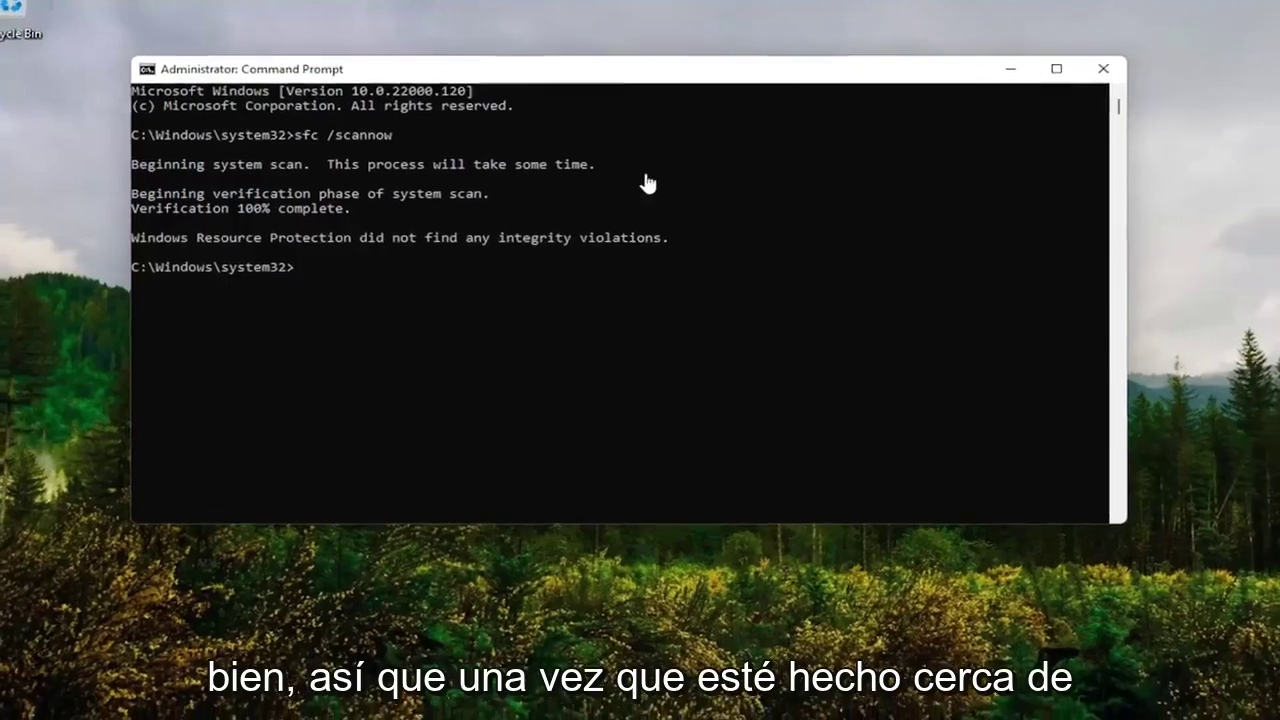
{"action": "left_click", "coordinate": [1134, 64]}
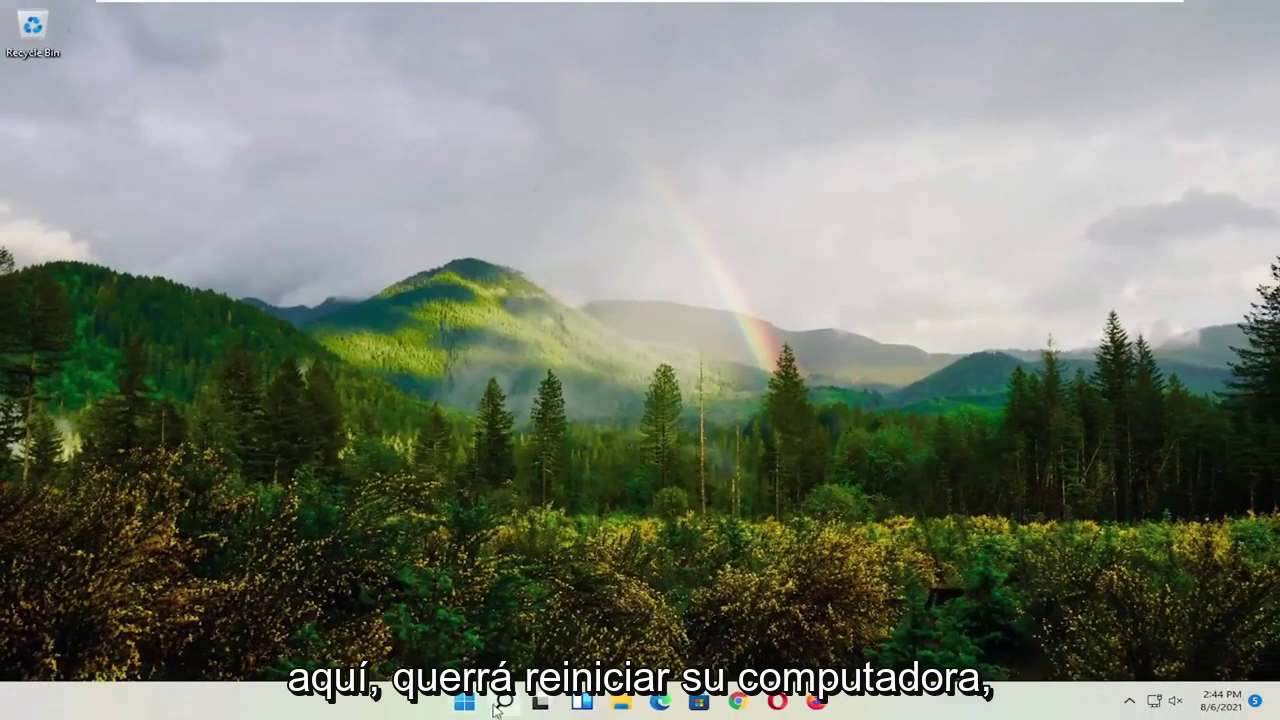
Restart the computer.
{"action": "right_click", "coordinate": [462, 701]}
{"action": "mouse_move", "coordinate": [480, 640]}
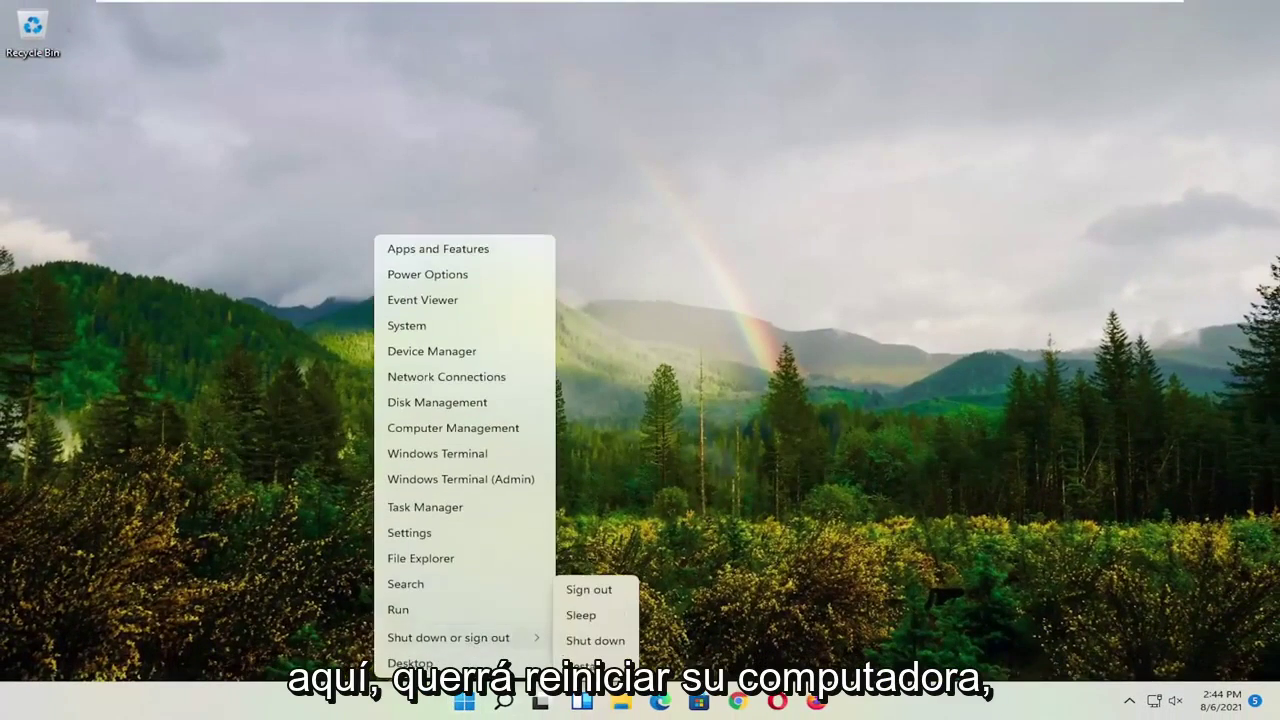
{"action": "left_click", "coordinate": [588, 665]}
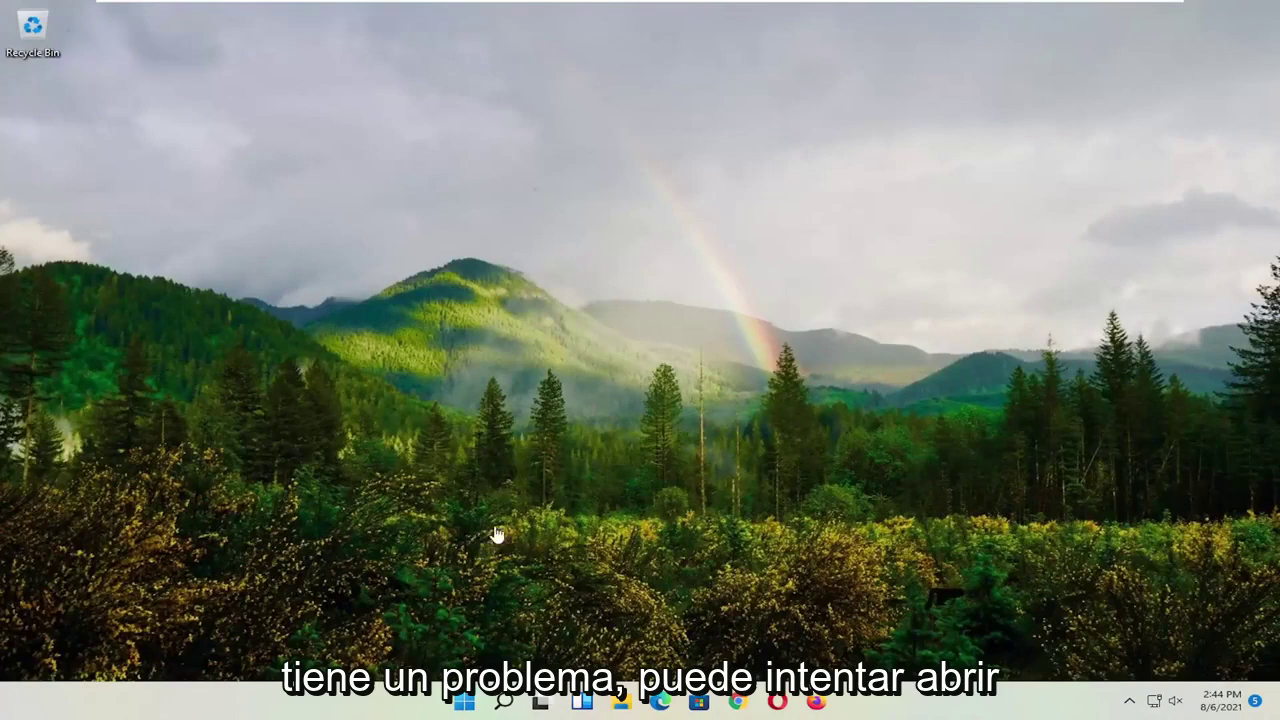
Search for advanced system settings, open System Properties, and move the dialog toward the middle of the desktop.
{"action": "left_click", "coordinate": [503, 702]}
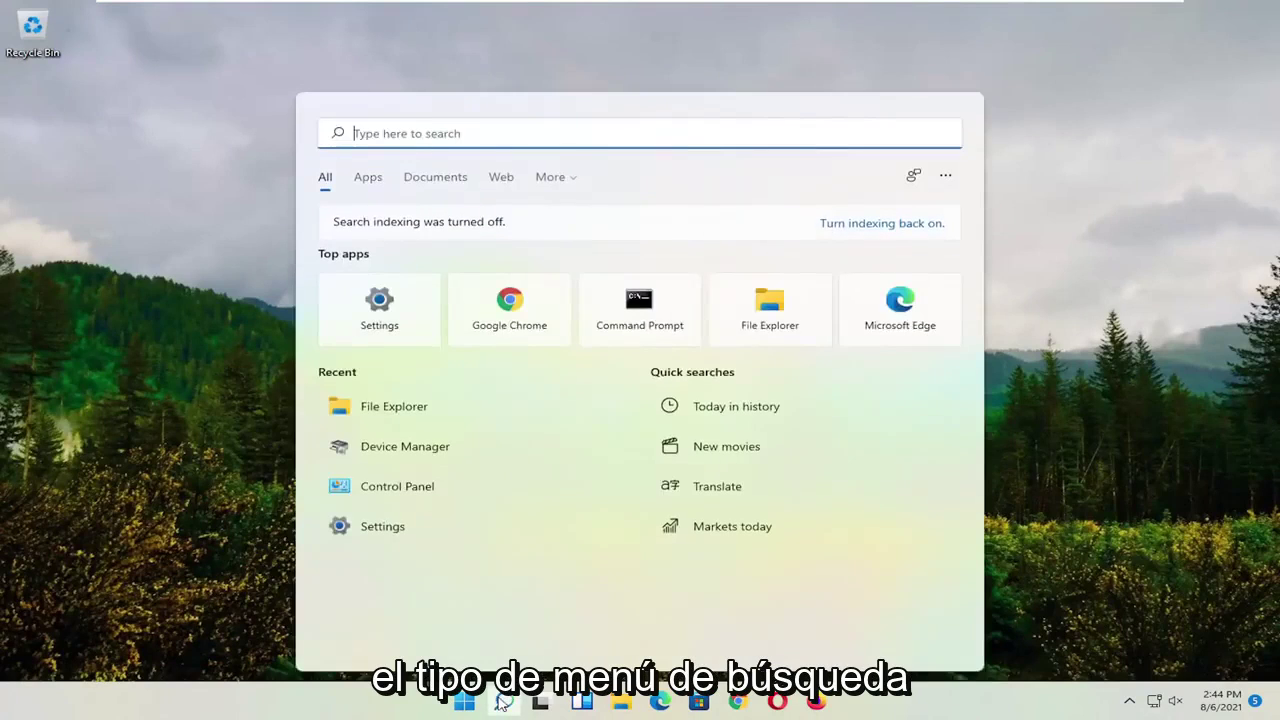
{"action": "type", "text": "advanced "}
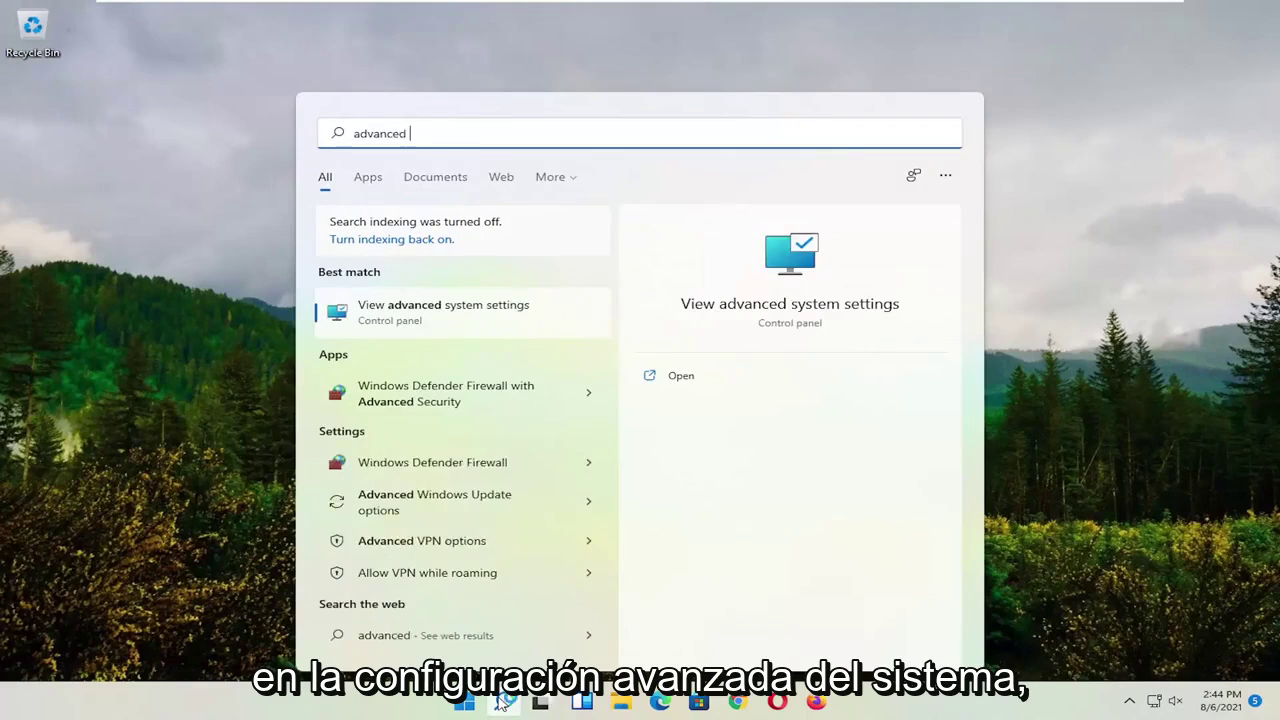
{"action": "type", "text": "system settings"}
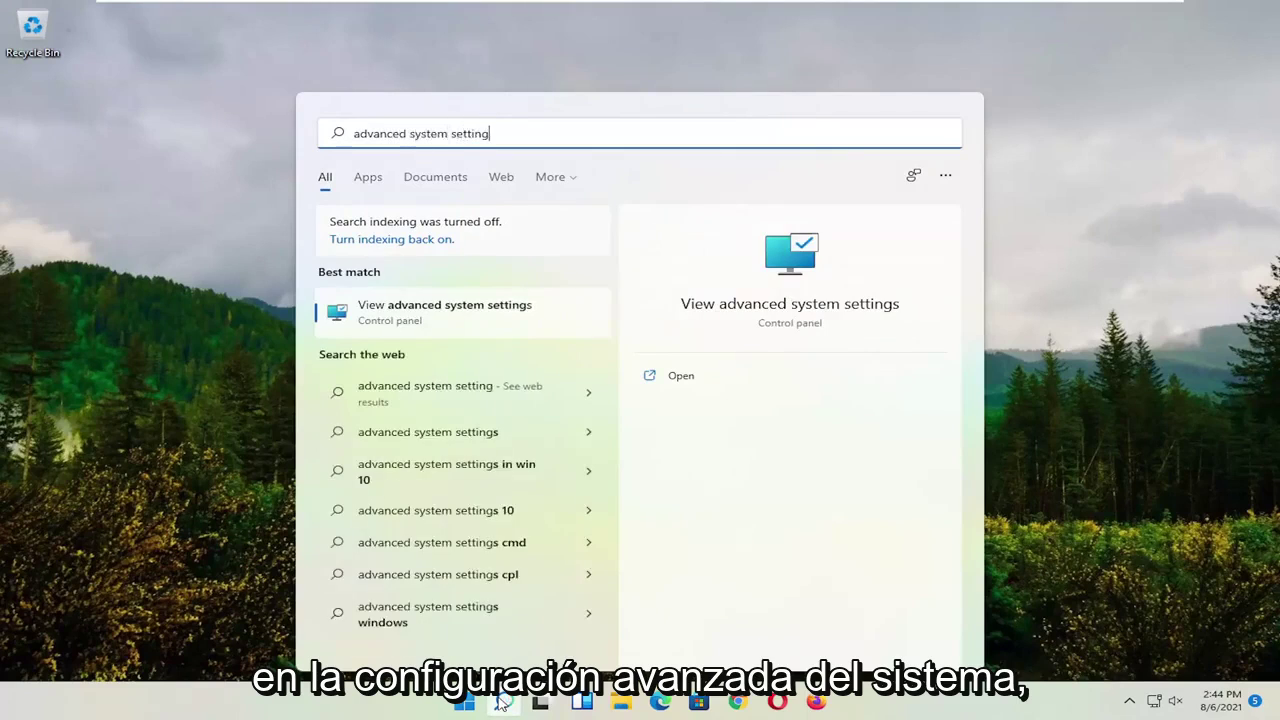
{"action": "left_click", "coordinate": [383, 324]}
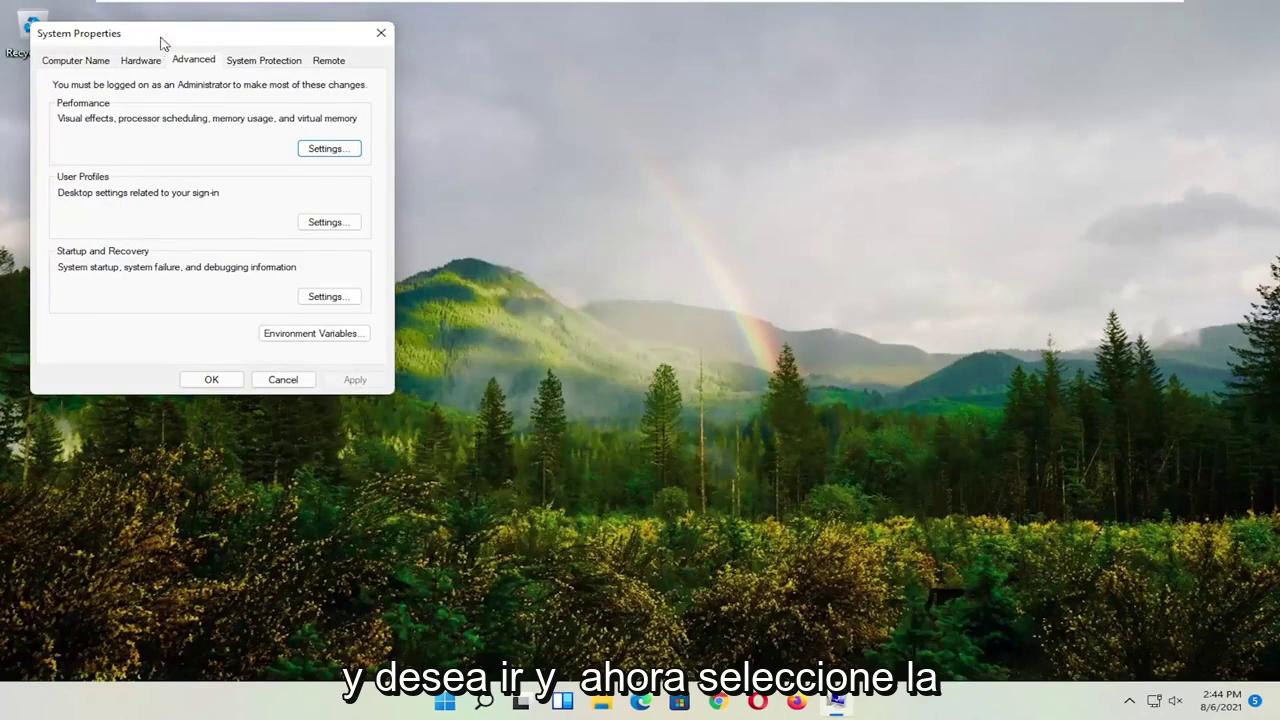
{"action": "left_click_drag", "start_coordinate": [163, 40], "coordinate": [507, 163]}
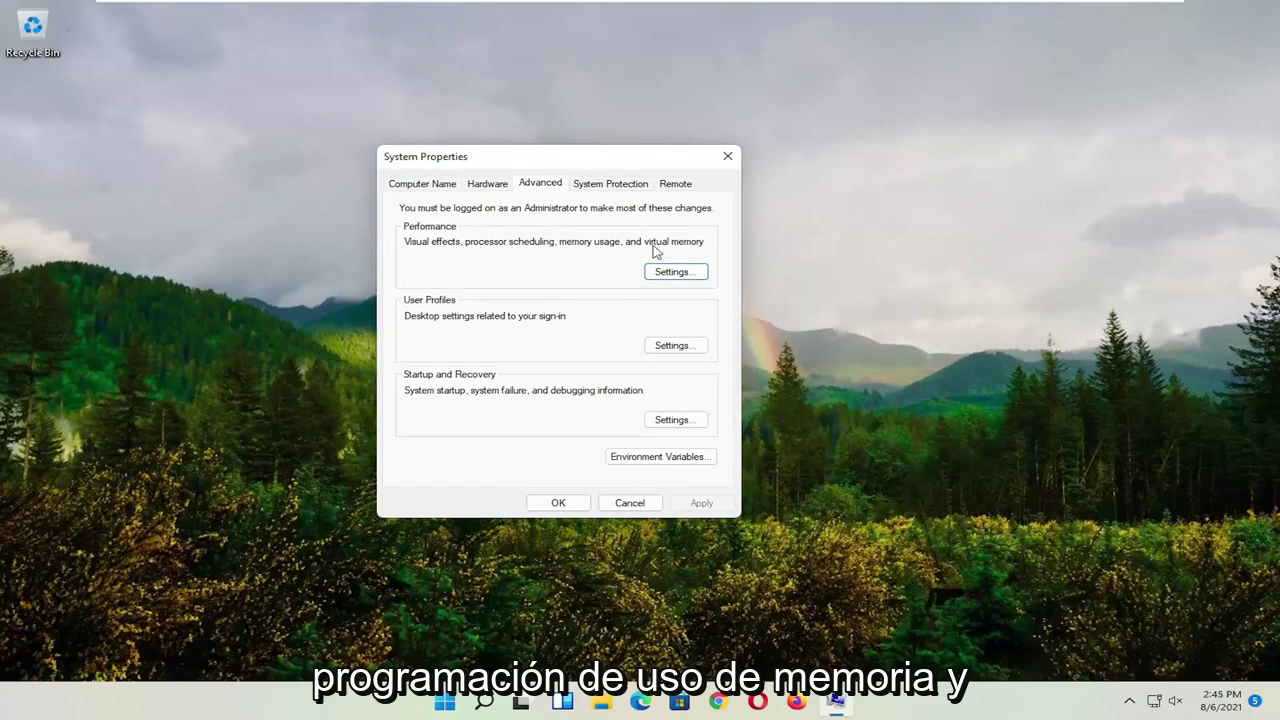
In the Performance settings, turn on Data Execution Prevention for all programs and services except those selected.
{"action": "left_click", "coordinate": [678, 272]}
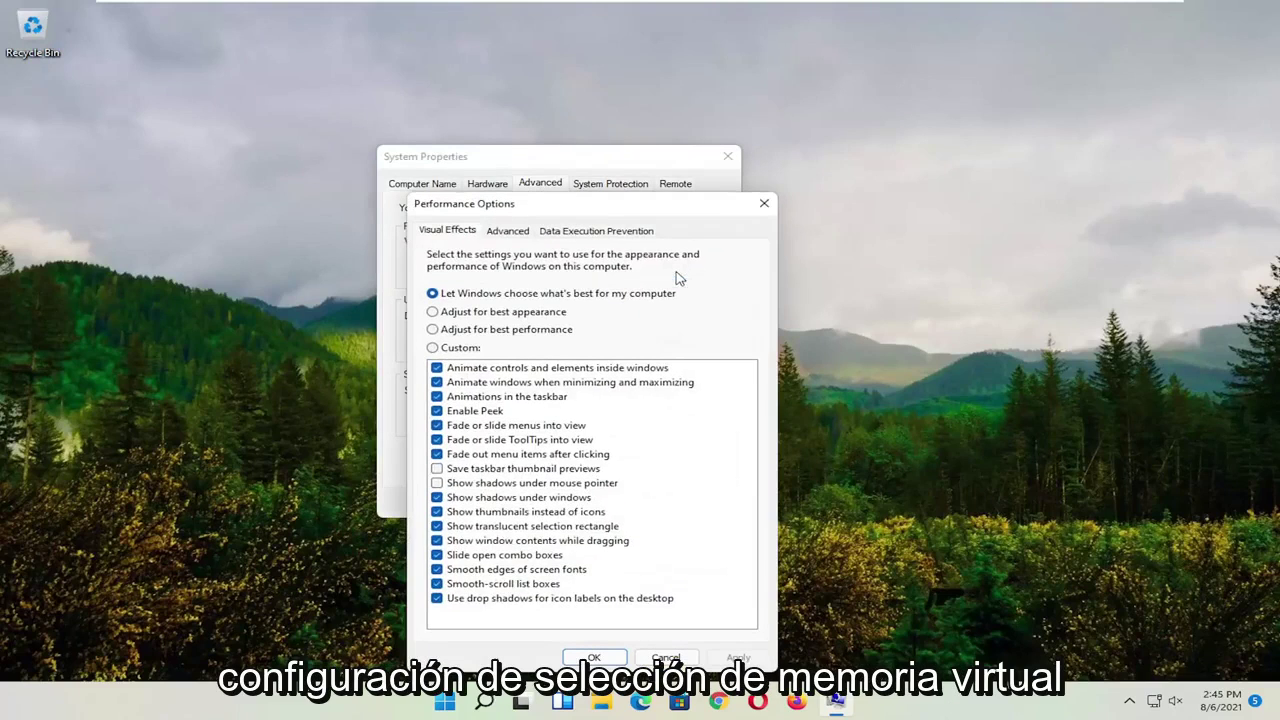
{"action": "left_click_drag", "start_coordinate": [564, 200], "coordinate": [532, 100]}
{"action": "left_click", "coordinate": [590, 133]}
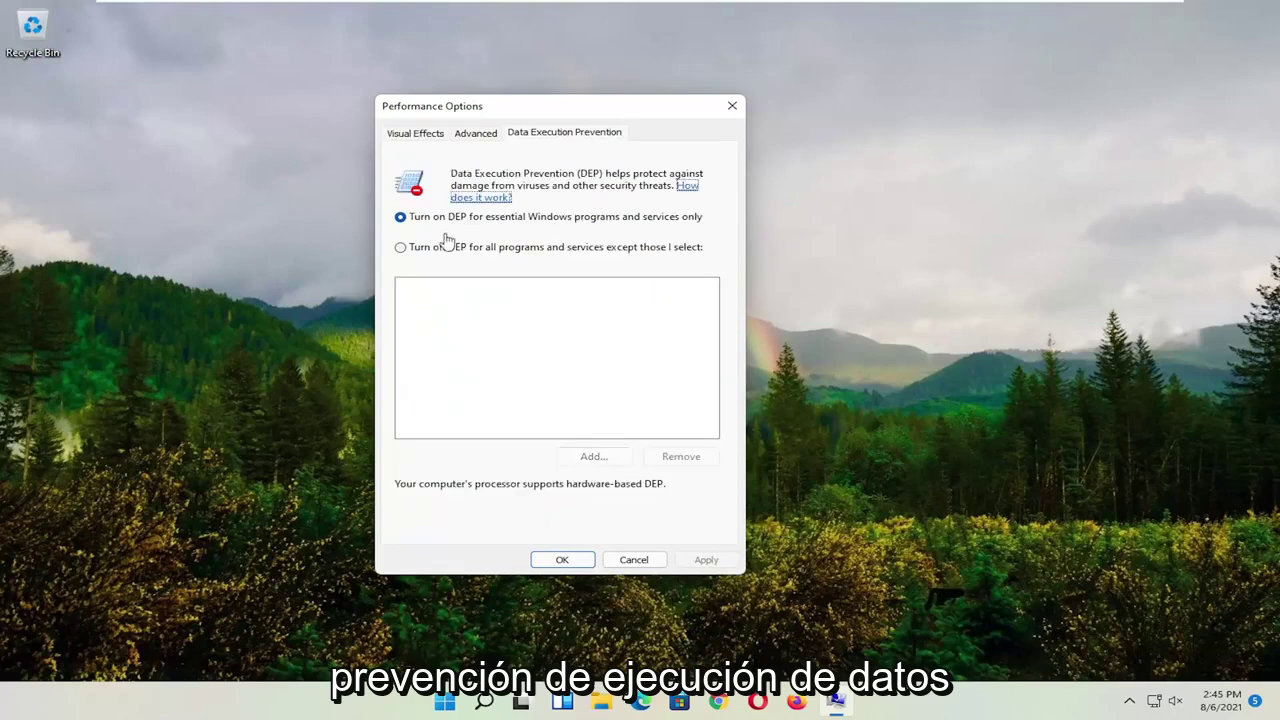
{"action": "left_click", "coordinate": [402, 248]}
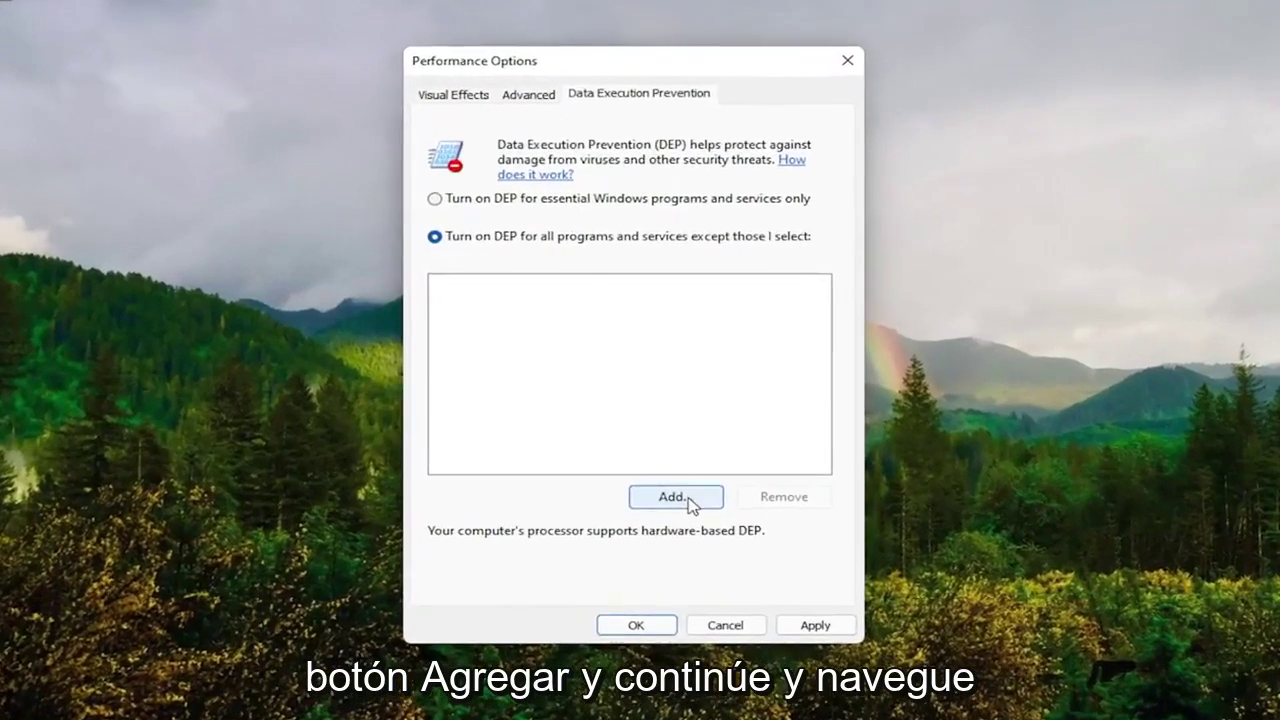
Try to add iPodService from the iPod bin folder in Program Files on Local Disk (C:) as a DEP exception.
{"action": "left_click", "coordinate": [640, 477]}
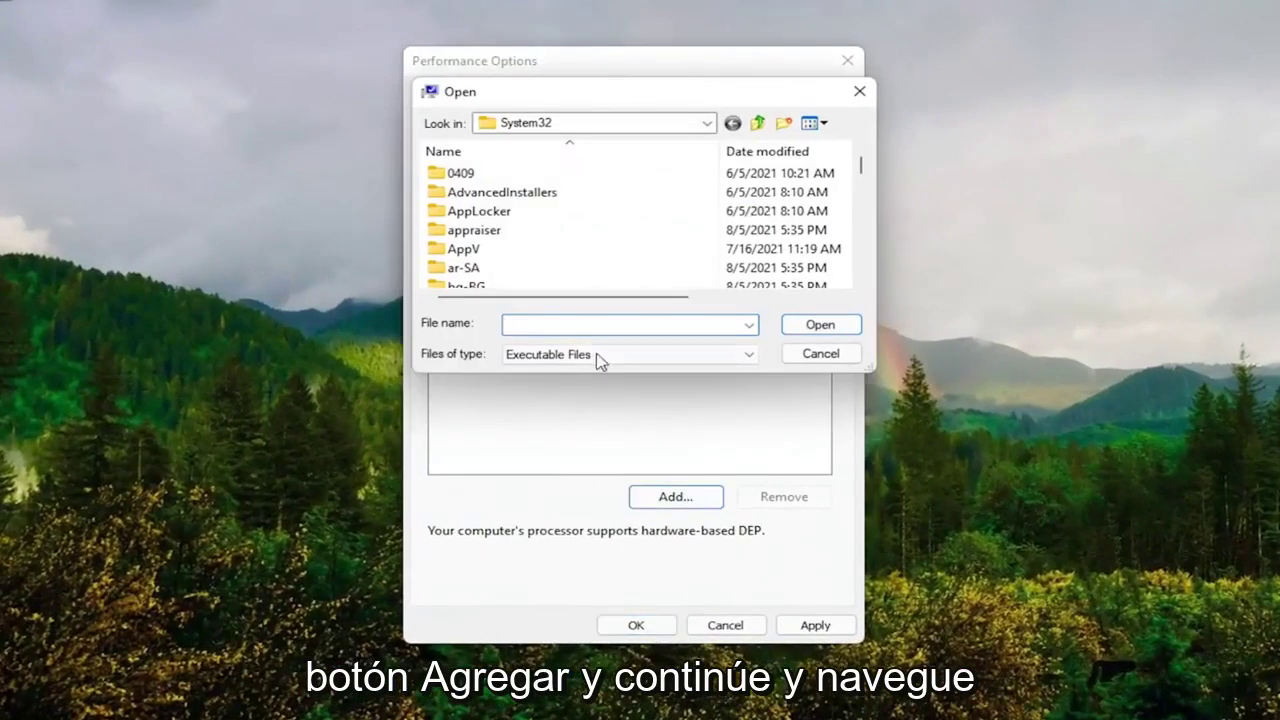
{"action": "left_click", "coordinate": [703, 122]}
{"action": "left_click", "coordinate": [560, 163]}
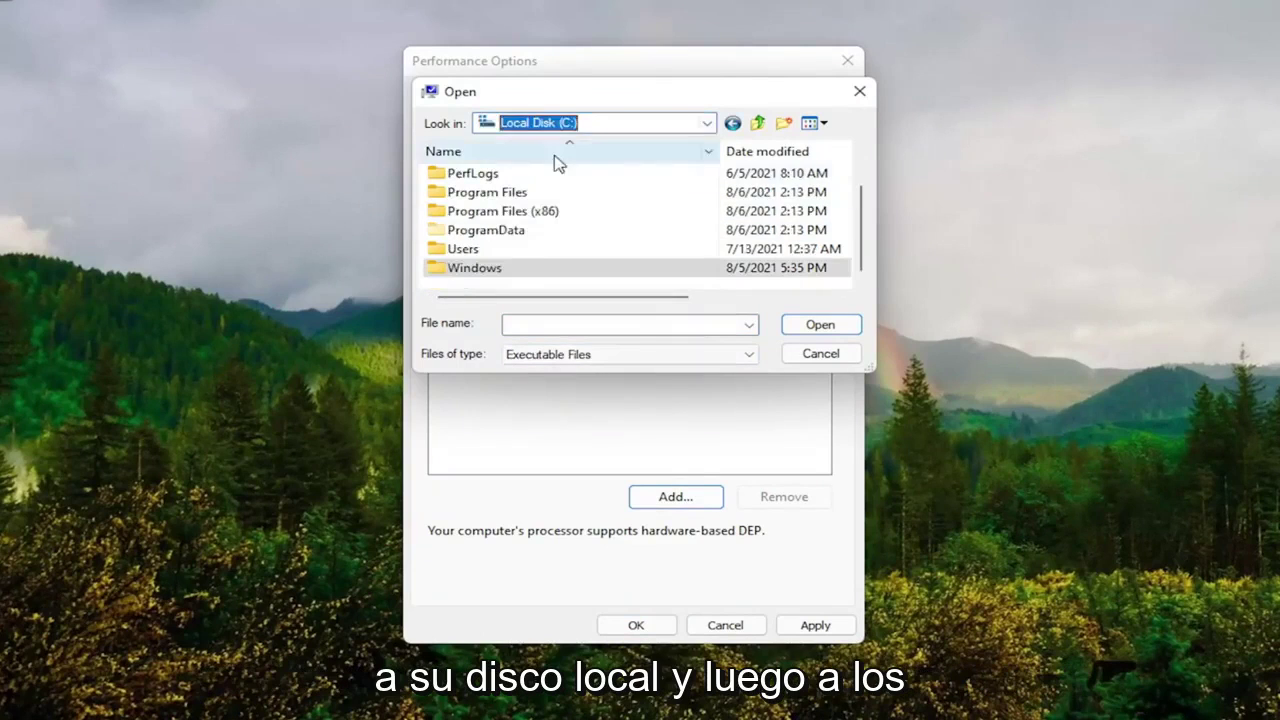
{"action": "double_click", "coordinate": [487, 193]}
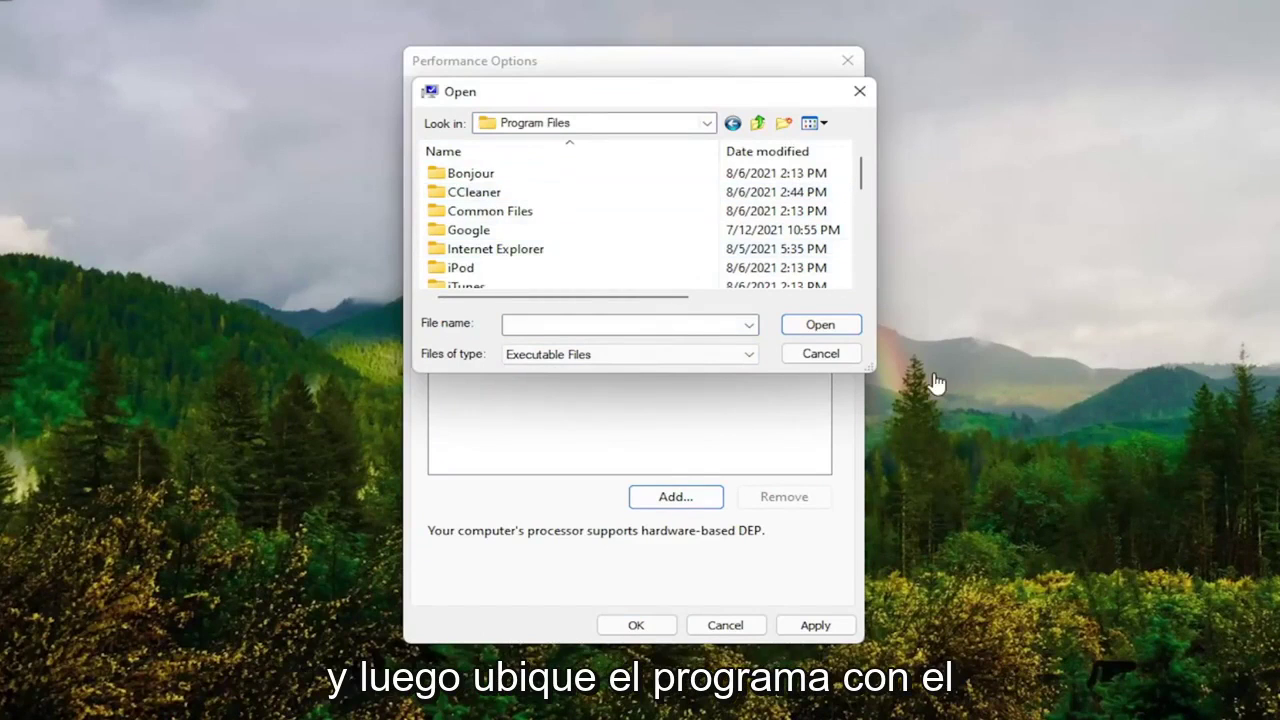
{"action": "double_click", "coordinate": [480, 269]}
{"action": "double_click", "coordinate": [462, 175]}
{"action": "left_click", "coordinate": [468, 175]}
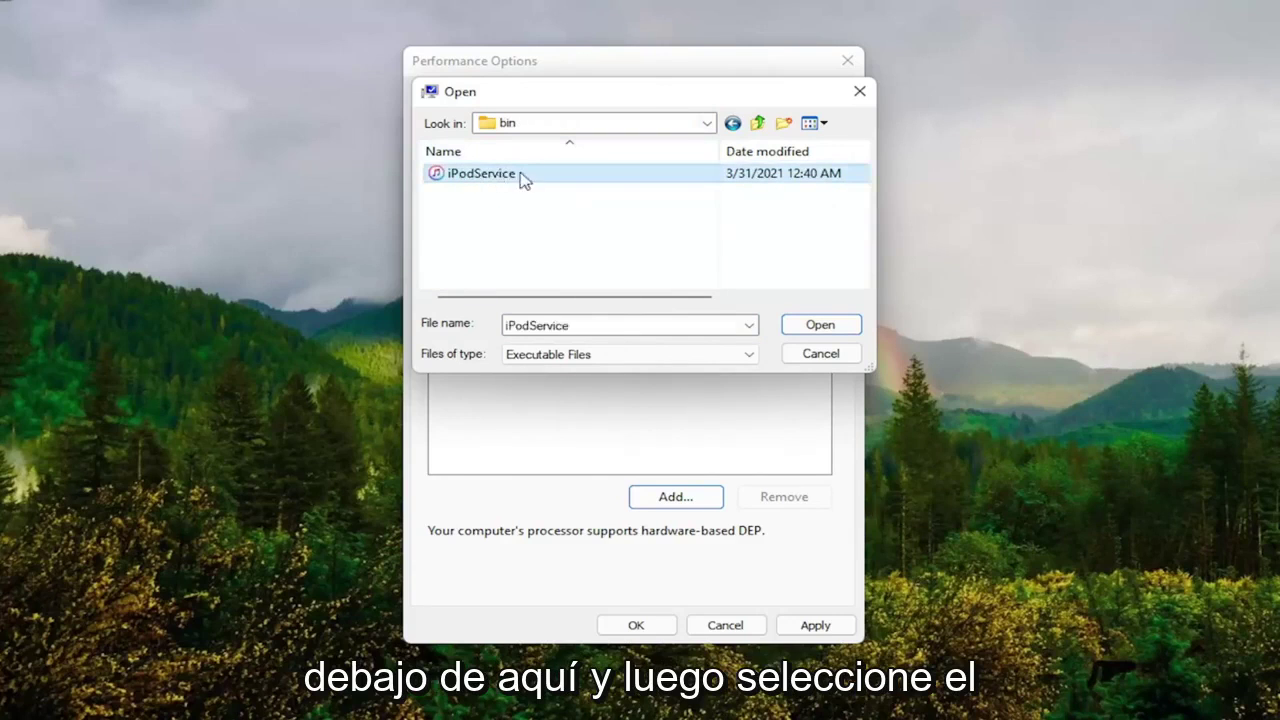
{"action": "left_click", "coordinate": [843, 333]}
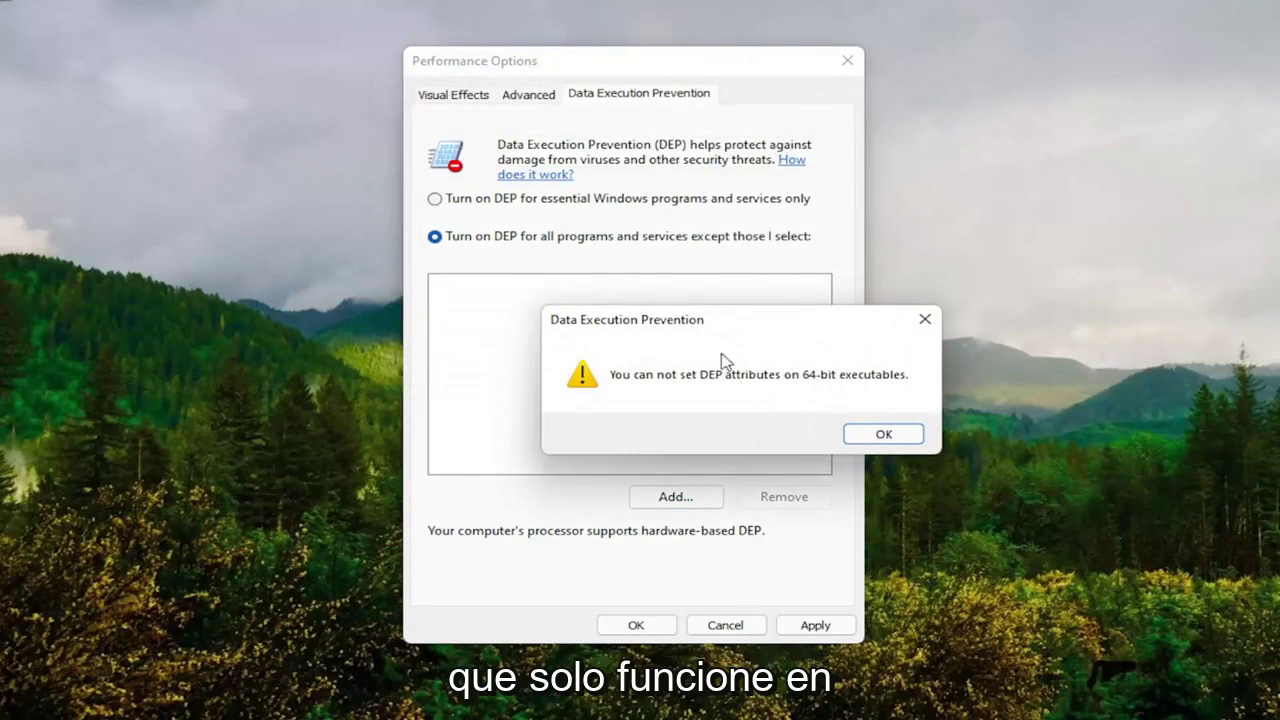
{"action": "left_click", "coordinate": [887, 438]}
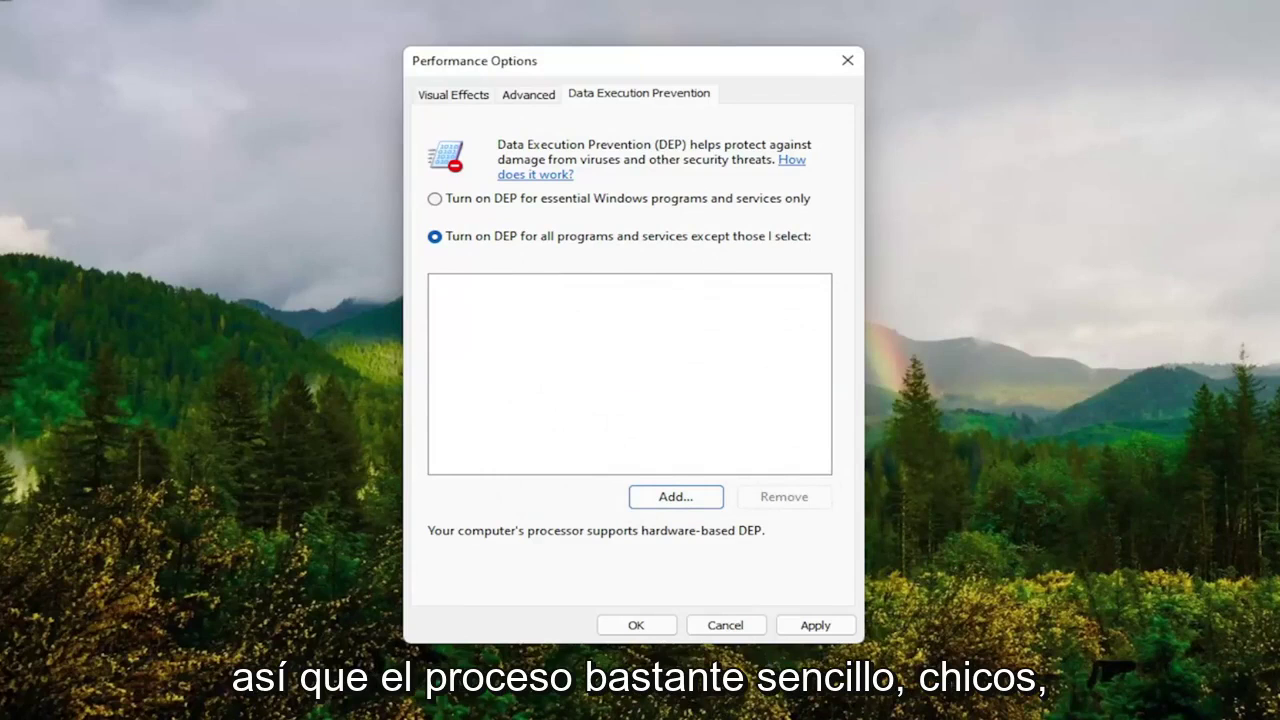
Close Performance Options and System Properties without applying the changes.
{"action": "left_click", "coordinate": [847, 60]}
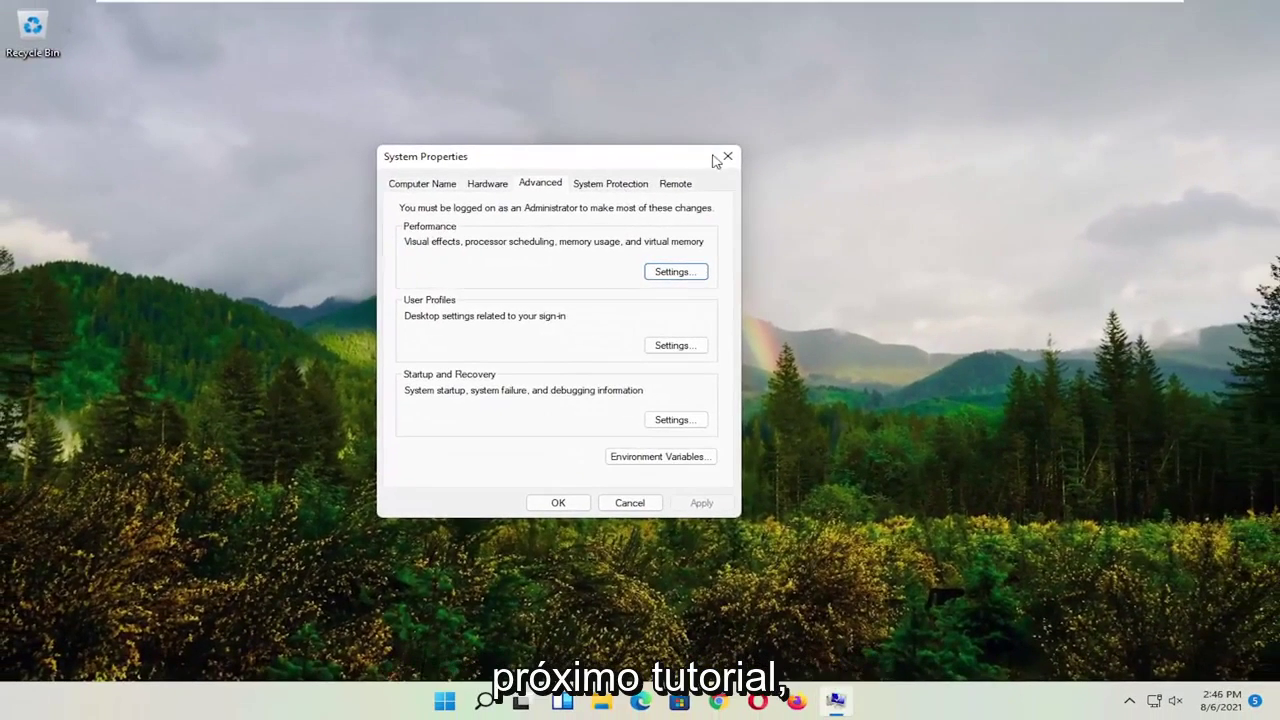
{"action": "left_click", "coordinate": [788, 138]}
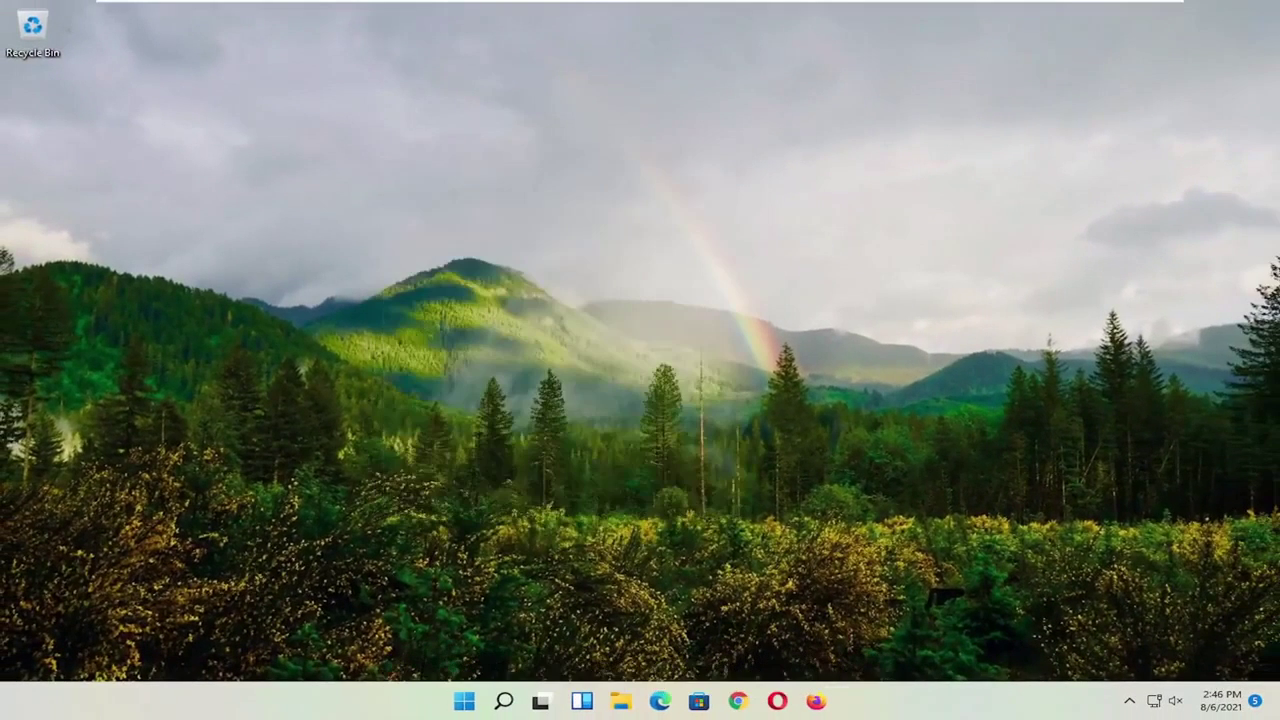